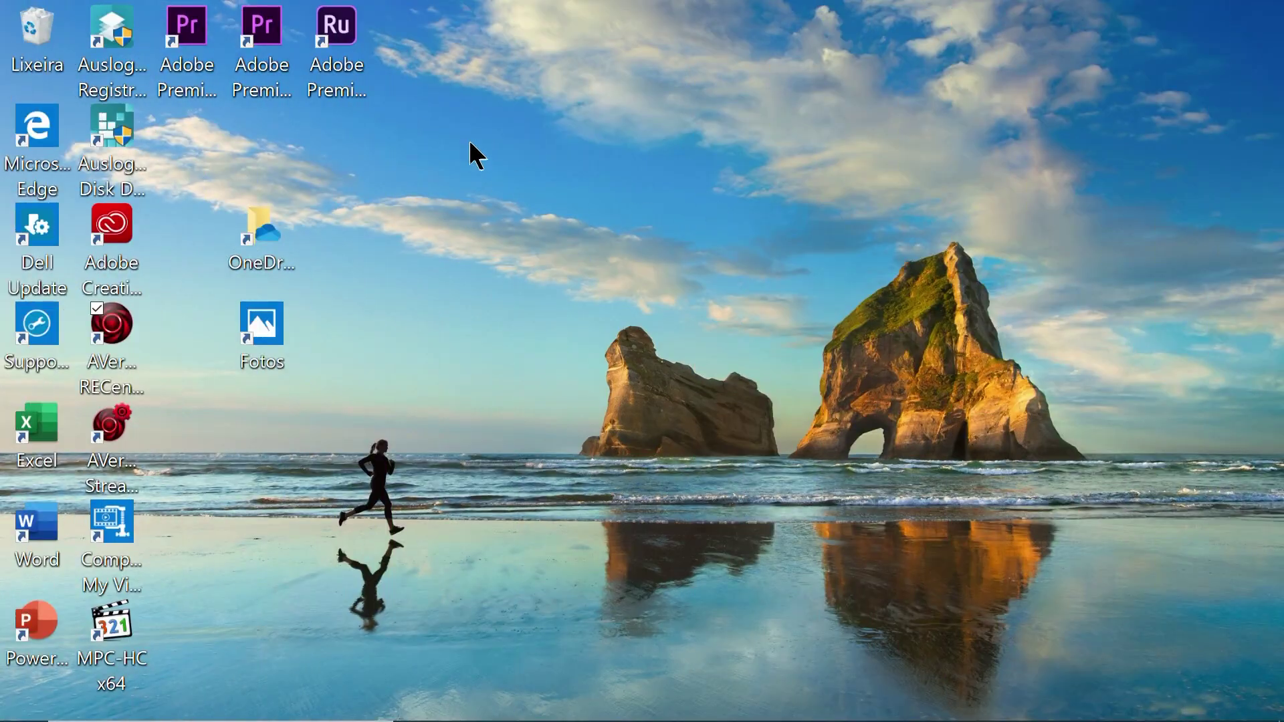
Launch Adobe Premiere Pro 2020 and open the recent project Teste
{"action": "left_click", "coordinate": [265, 55]}
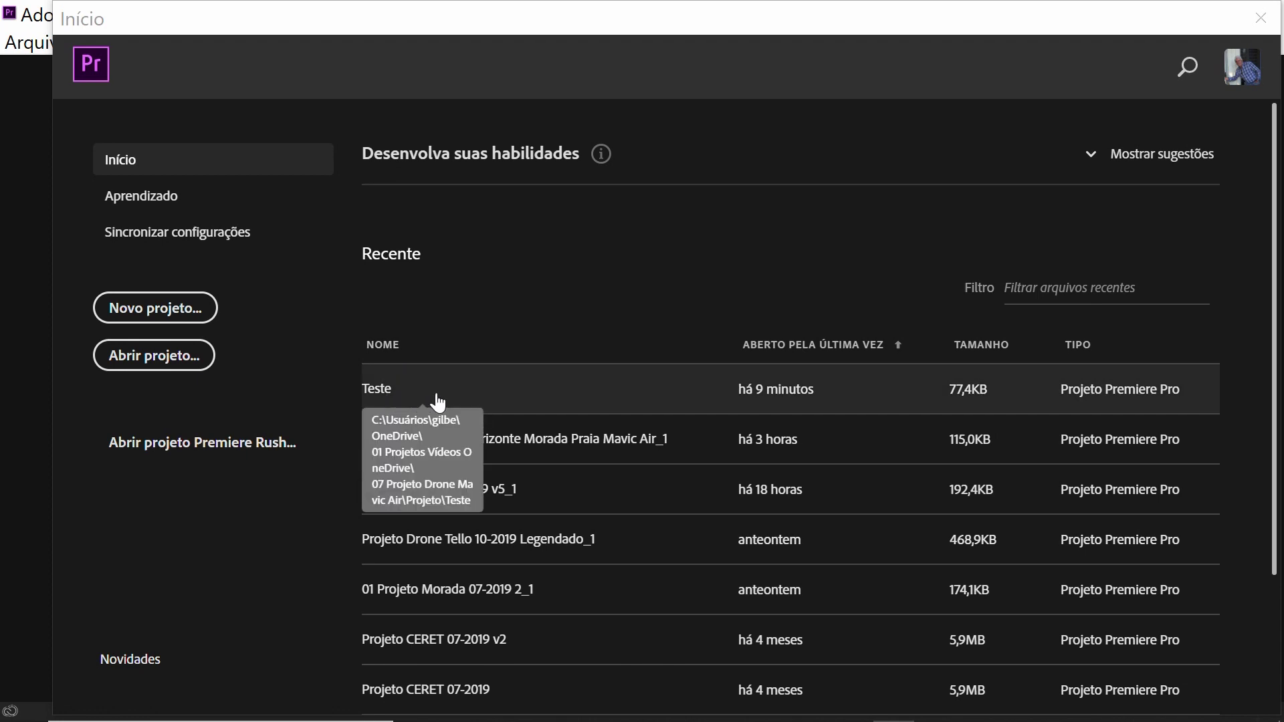
{"action": "left_click", "coordinate": [384, 391]}
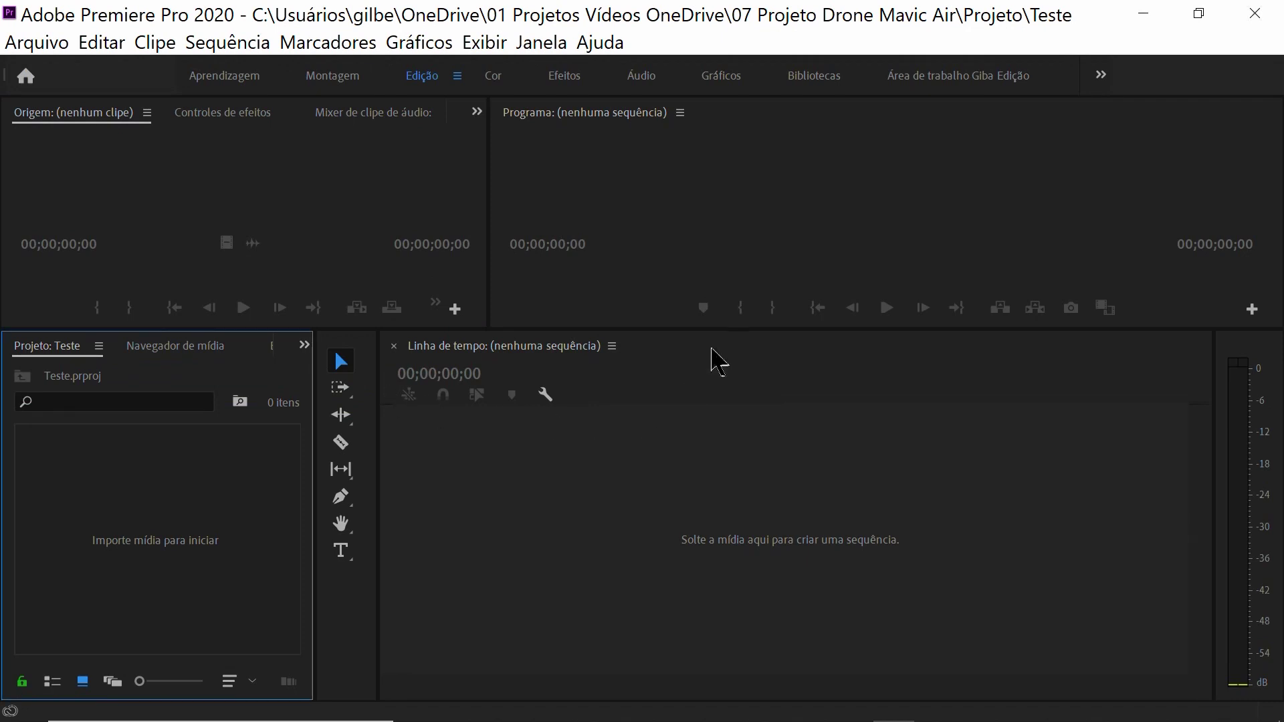
{"action": "left_click", "coordinate": [613, 43]}
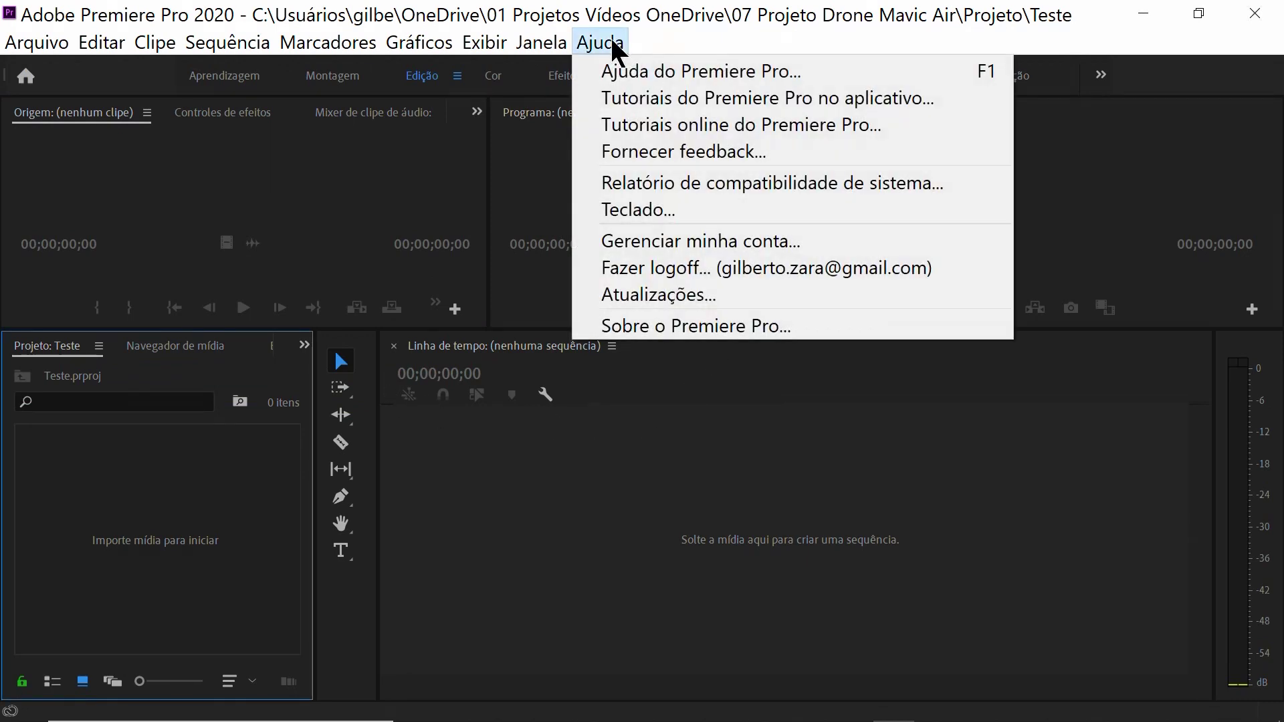
{"action": "left_click", "coordinate": [649, 194]}
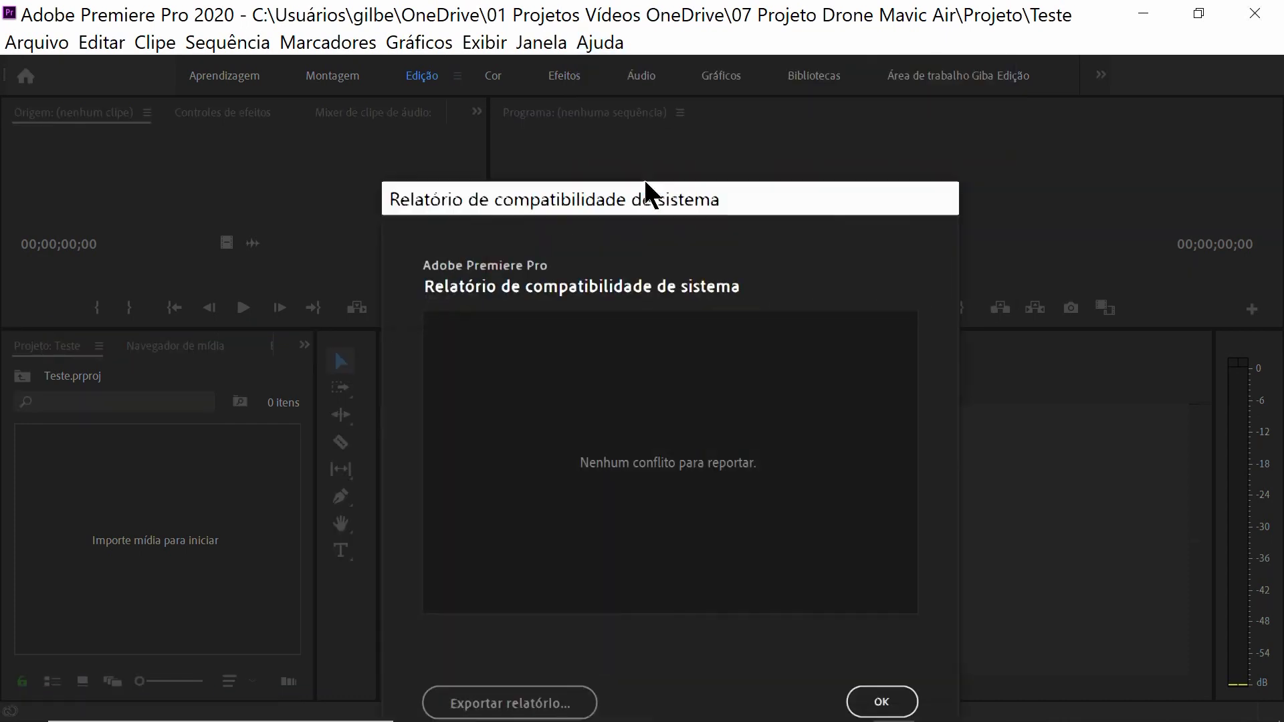
{"action": "left_click_drag", "start_coordinate": [762, 211], "coordinate": [760, 133]}
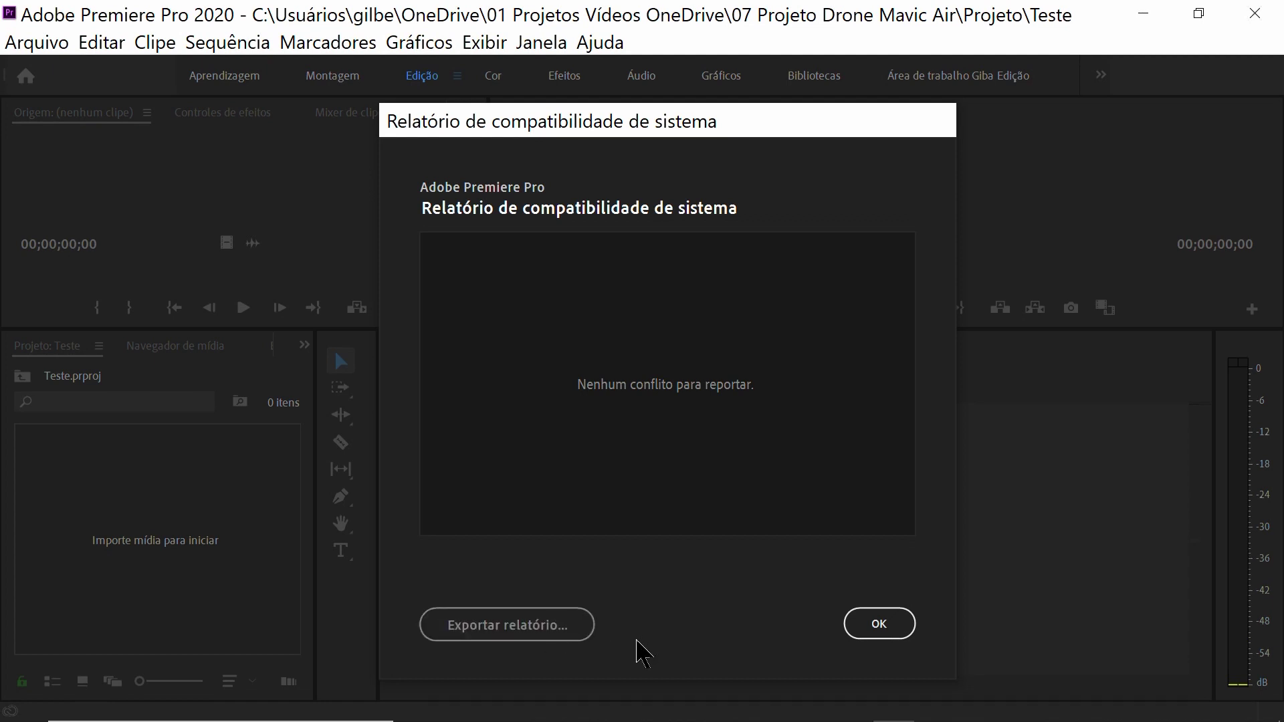
{"action": "left_click", "coordinate": [901, 617]}
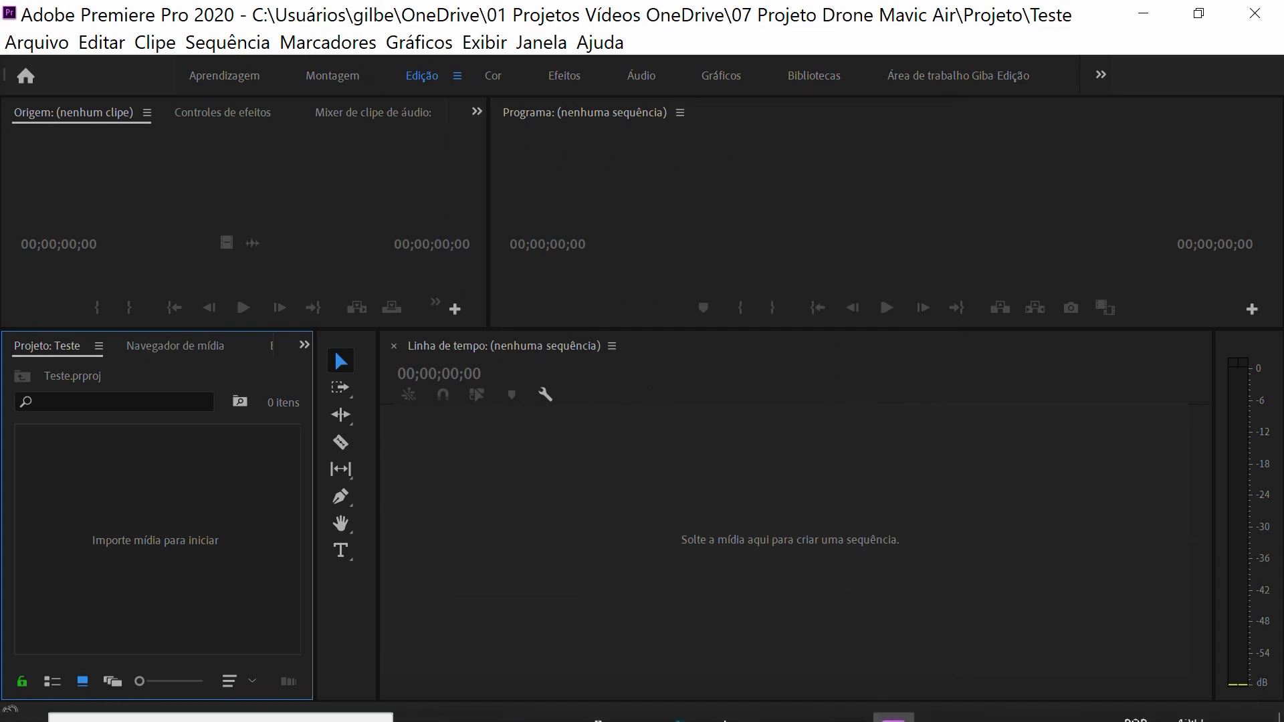
{"action": "left_click", "coordinate": [810, 703]}
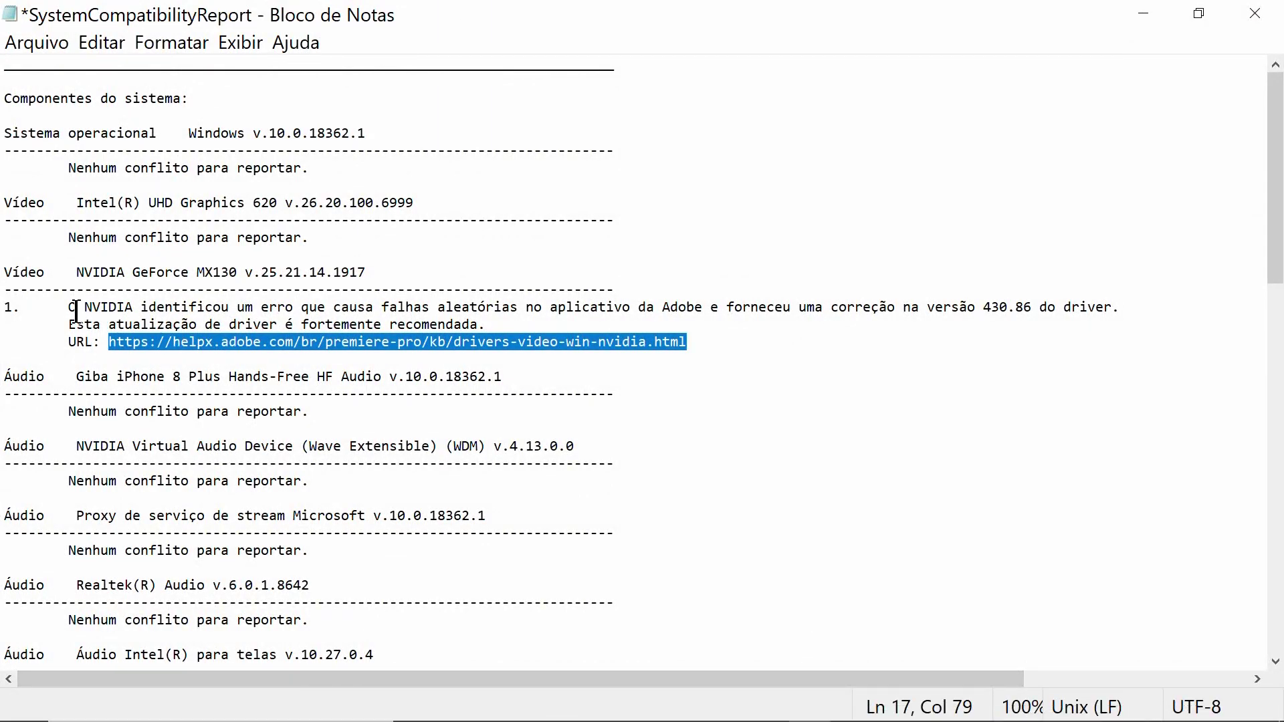
Select the NVIDIA GeForce MX130 driver warning and its Adobe help URL in the report
{"action": "mouse_move", "coordinate": [69, 307]}
{"action": "left_mouse_down"}
{"action": "mouse_move", "coordinate": [141, 325]}
{"action": "mouse_move", "coordinate": [496, 315]}
{"action": "mouse_move", "coordinate": [488, 326]}
{"action": "left_mouse_up"}
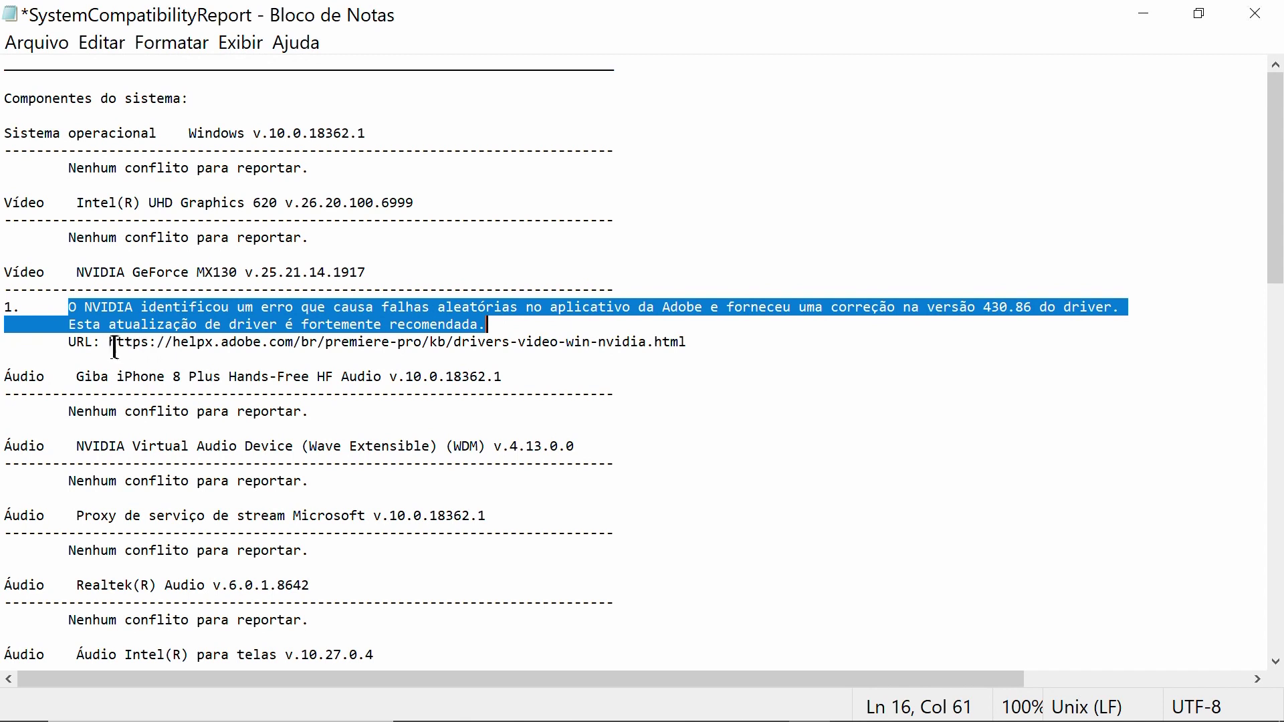
{"action": "left_click_drag", "start_coordinate": [109, 344], "coordinate": [687, 341]}
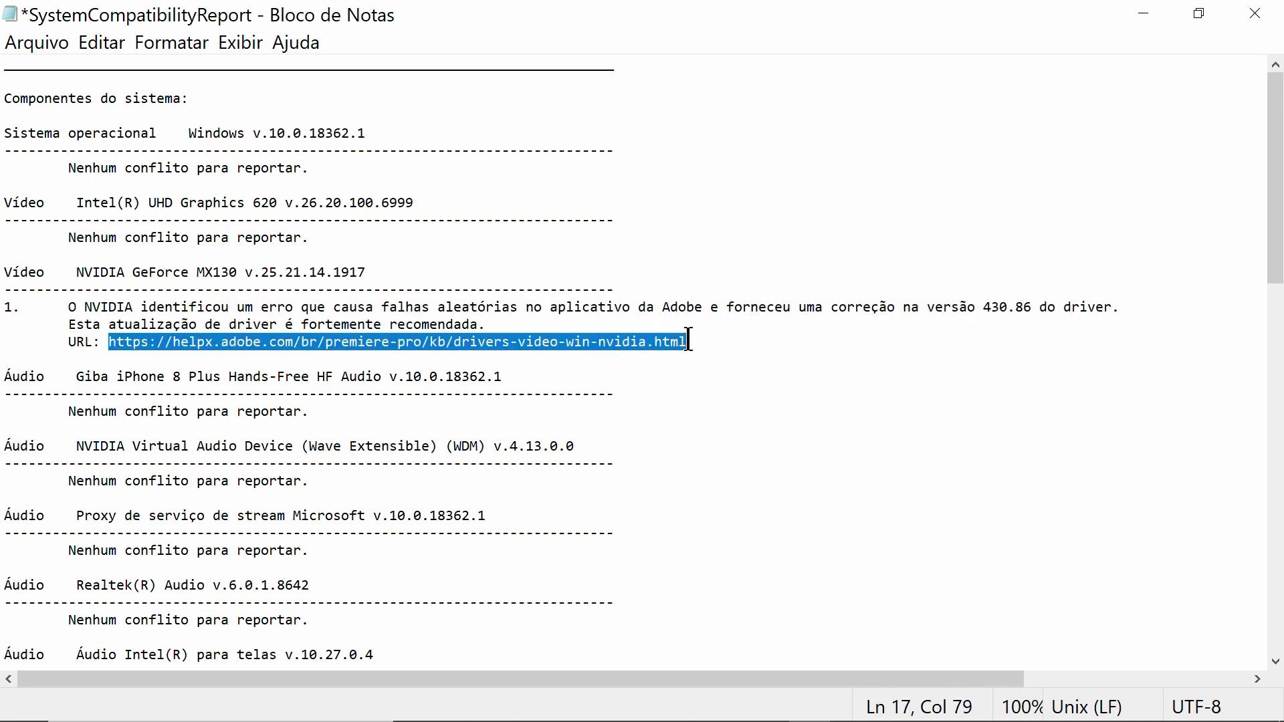
{"action": "mouse_move", "coordinate": [556, 703]}
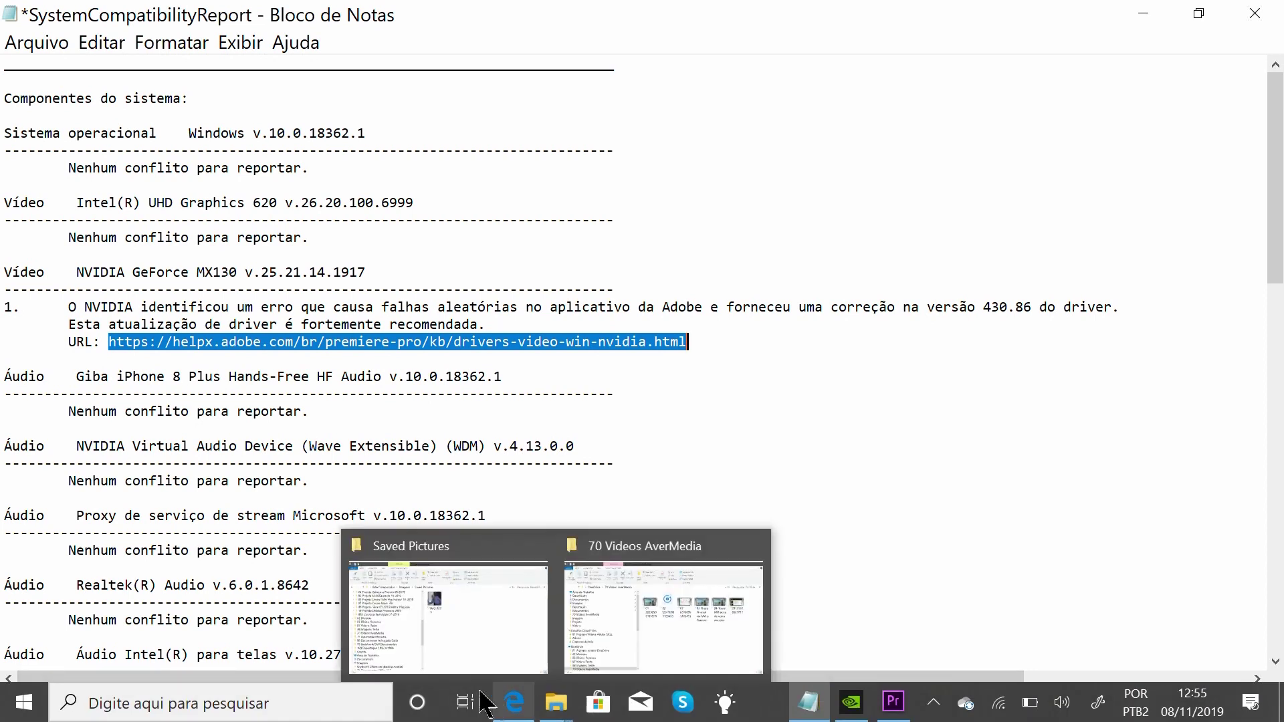
{"action": "mouse_move", "coordinate": [511, 700]}
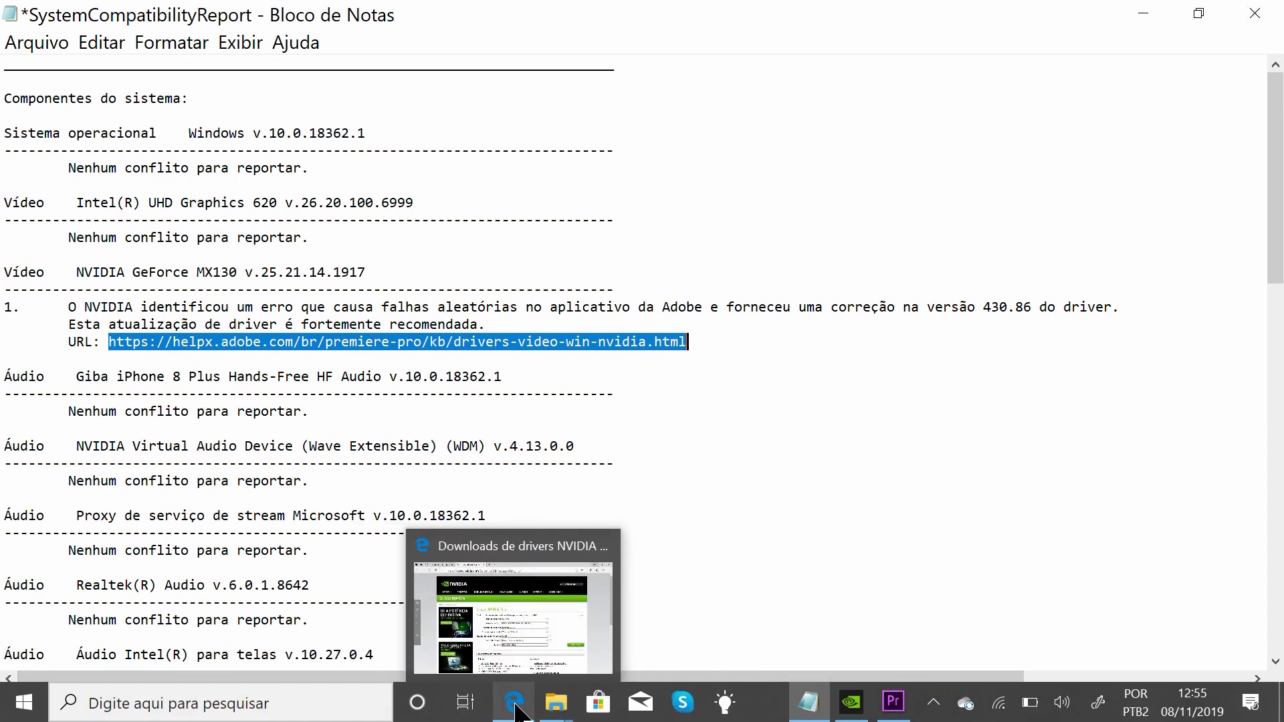
{"action": "left_click", "coordinate": [512, 652]}
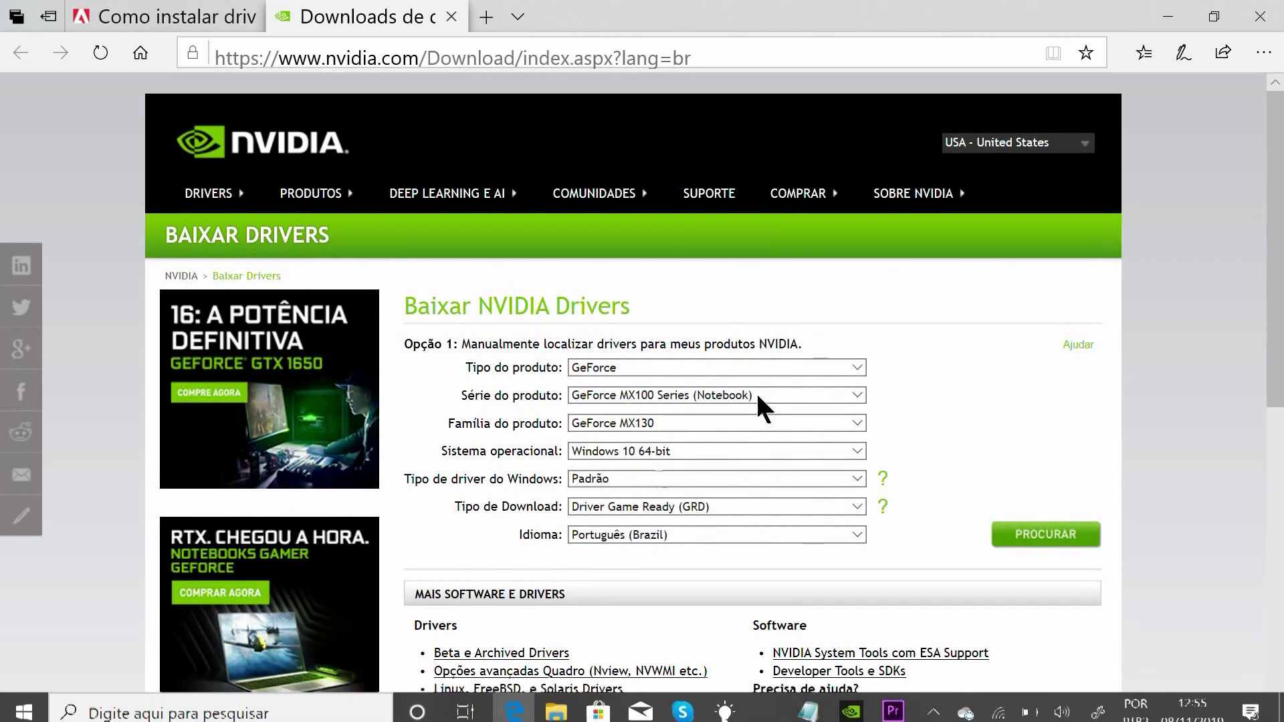
{"action": "left_click", "coordinate": [451, 16]}
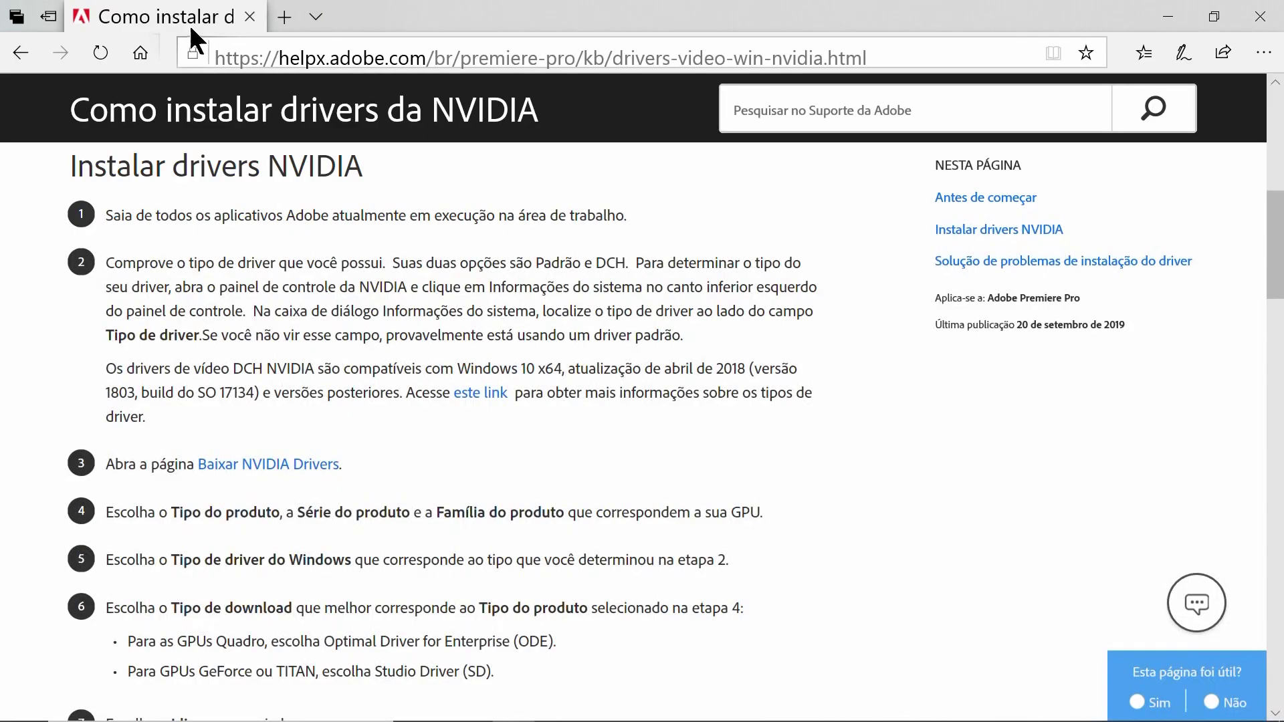
{"action": "left_click", "coordinate": [274, 468]}
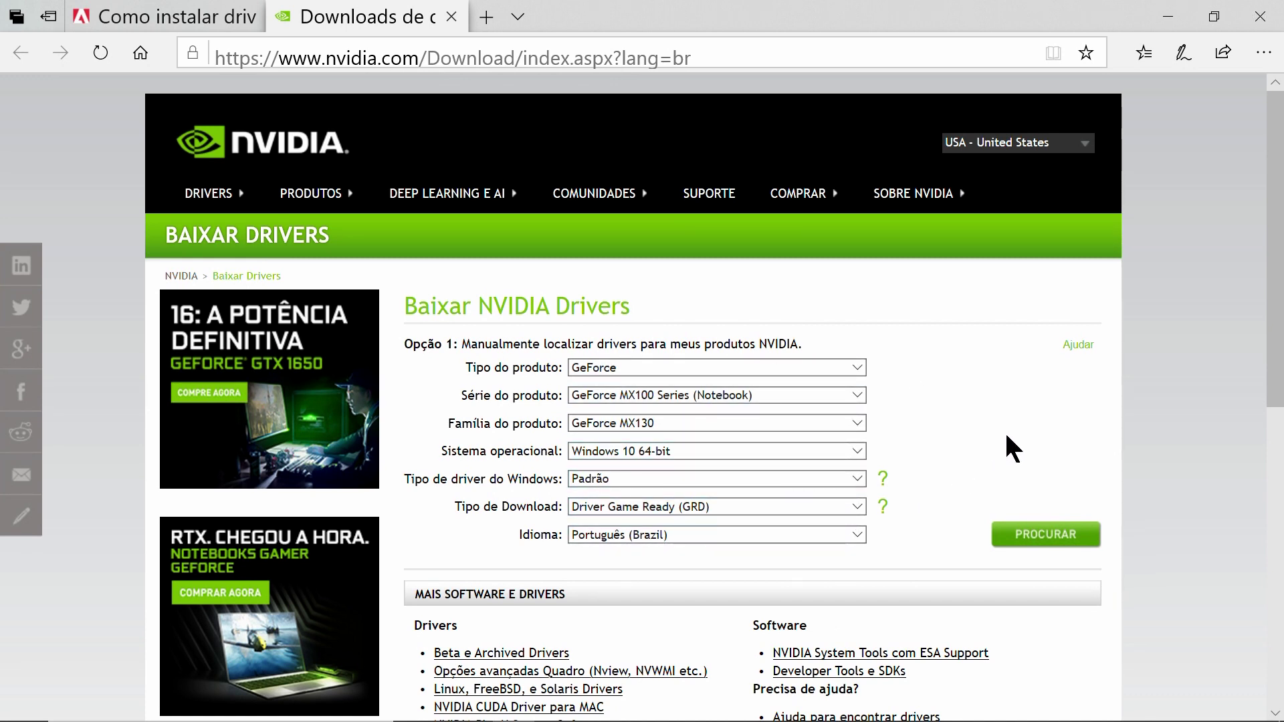
{"action": "left_click", "coordinate": [1162, 19]}
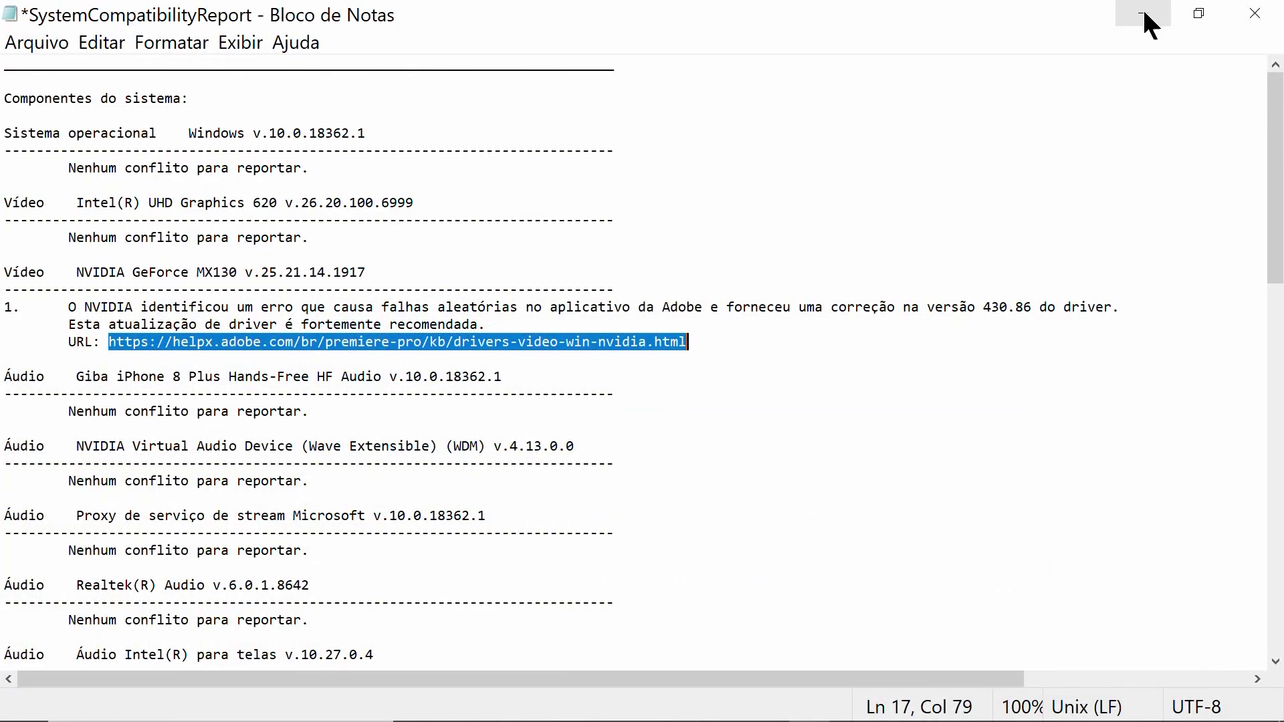
{"action": "left_click", "coordinate": [1145, 22]}
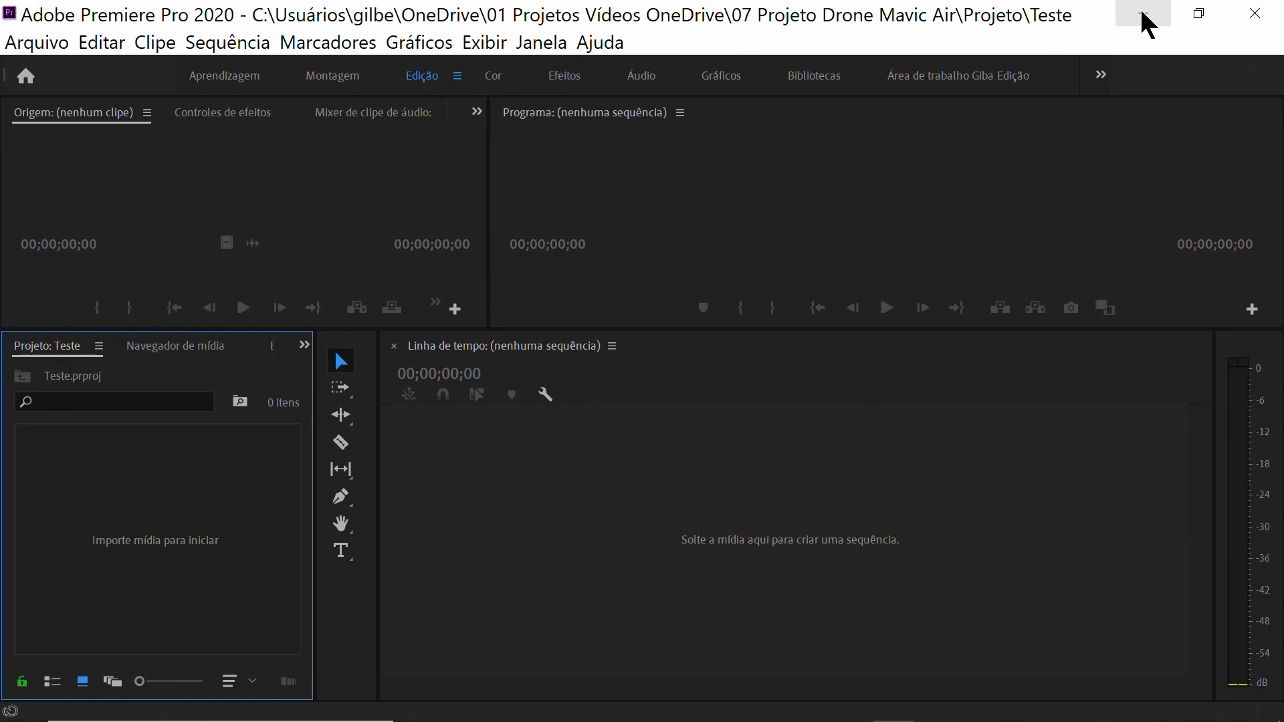
Minimize Premiere Pro and search Windows for 'geforce' to find GeForce Experience
{"action": "left_click", "coordinate": [1144, 20]}
{"action": "left_click", "coordinate": [171, 707]}
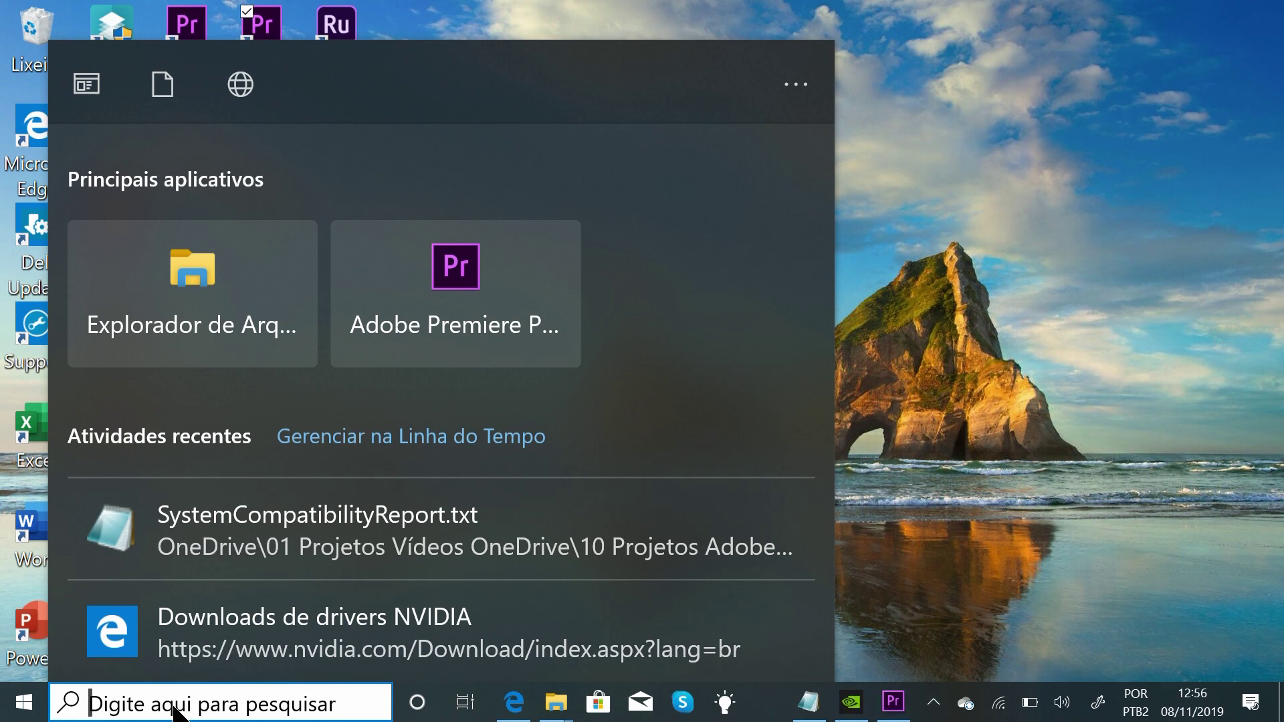
{"action": "type", "text": "gefor"}
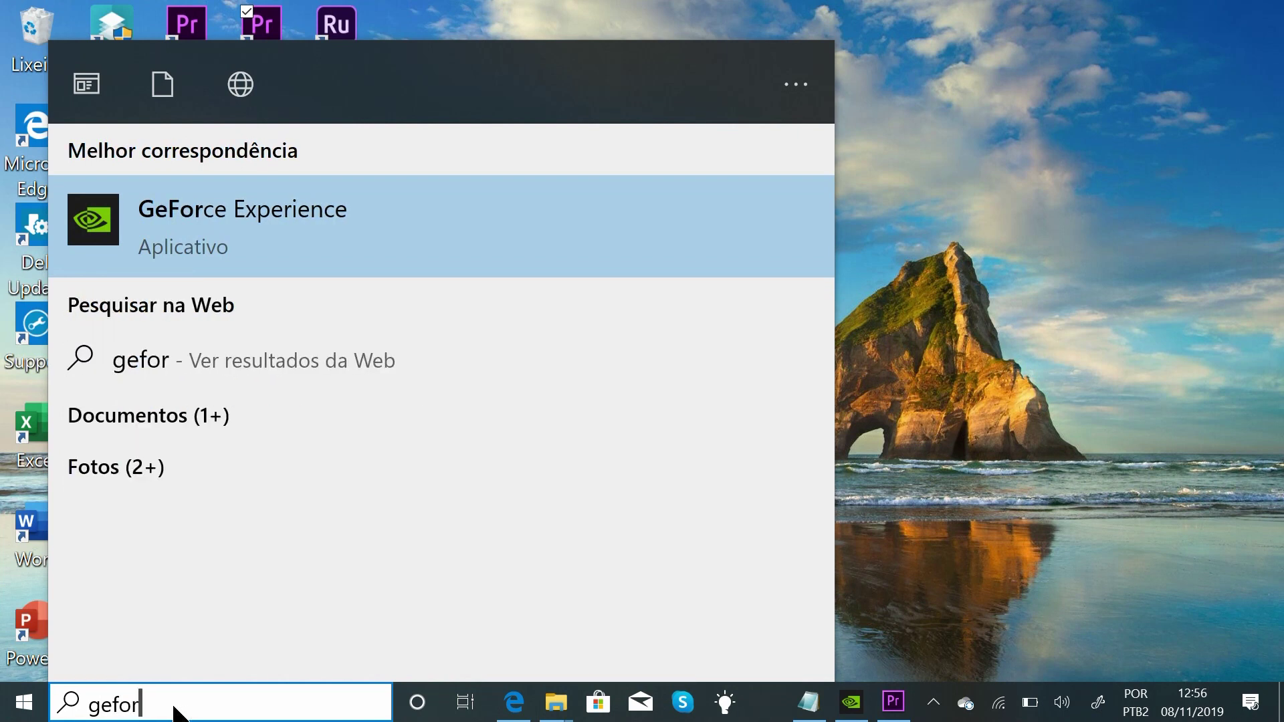
{"action": "type", "text": "ce"}
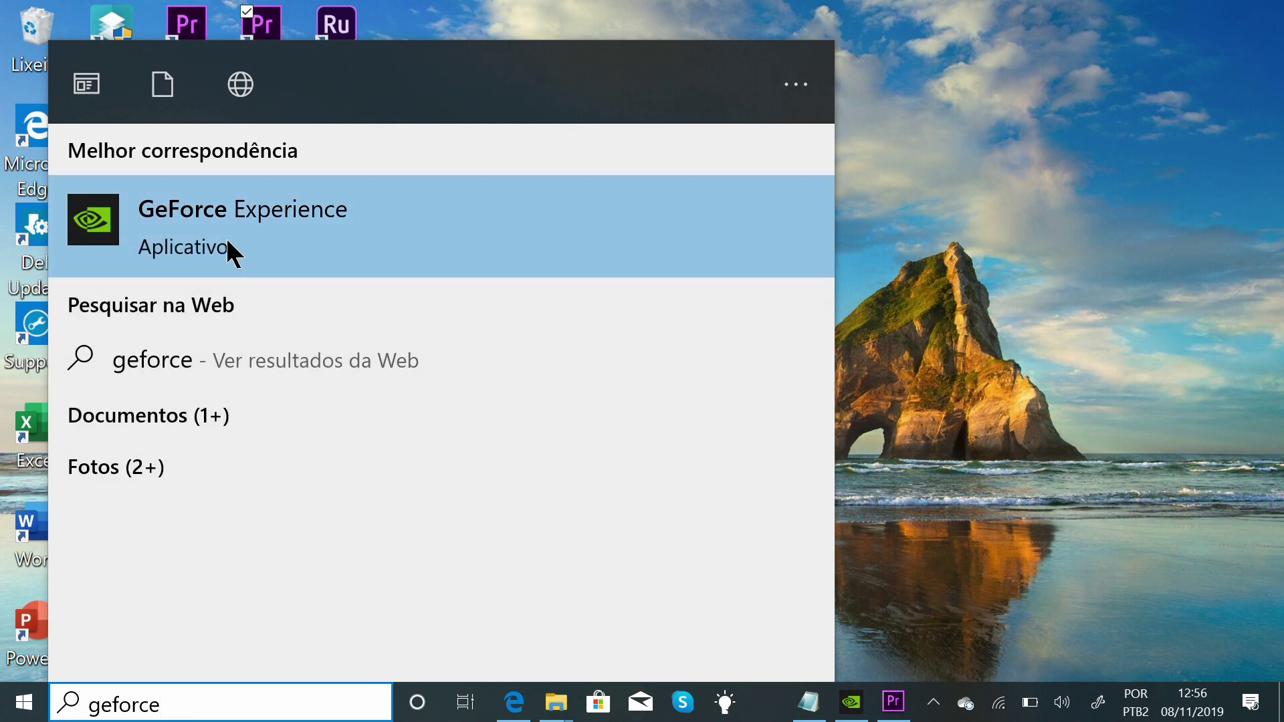
Launch GeForce Experience and view its Drivers page showing Game Ready Driver 441.12
{"action": "left_click", "coordinate": [234, 234]}
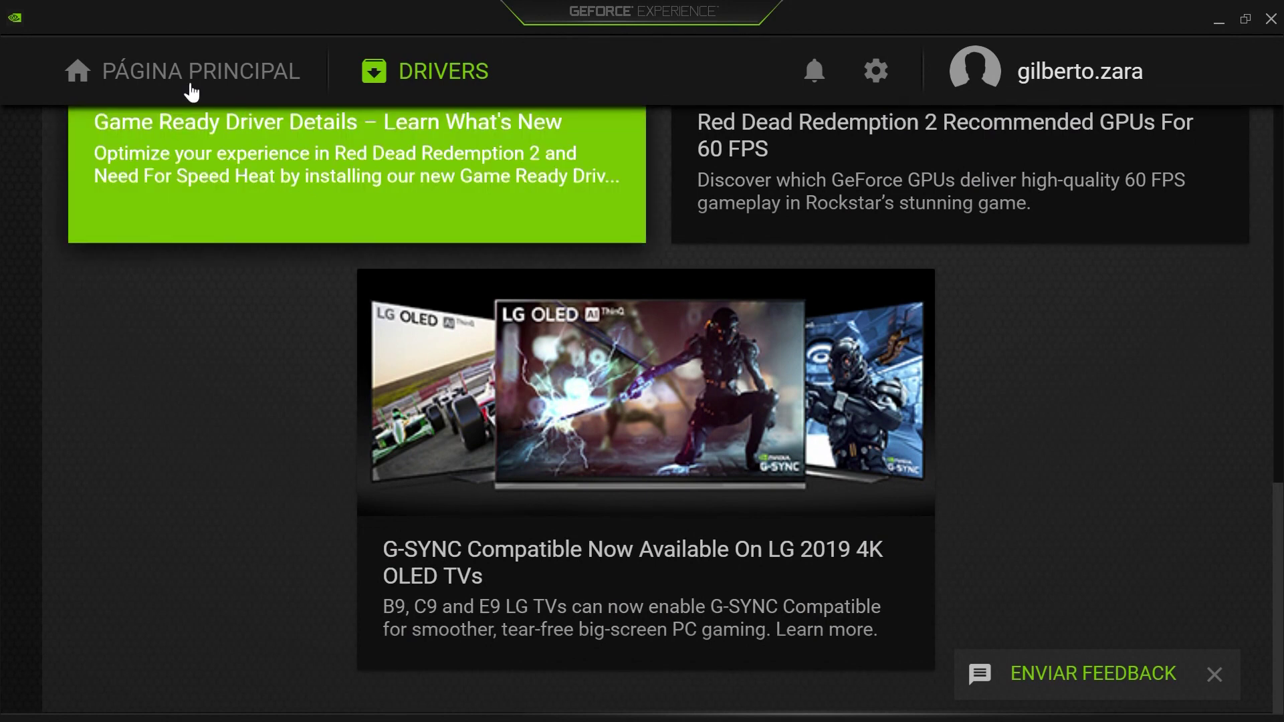
{"action": "left_click", "coordinate": [173, 83]}
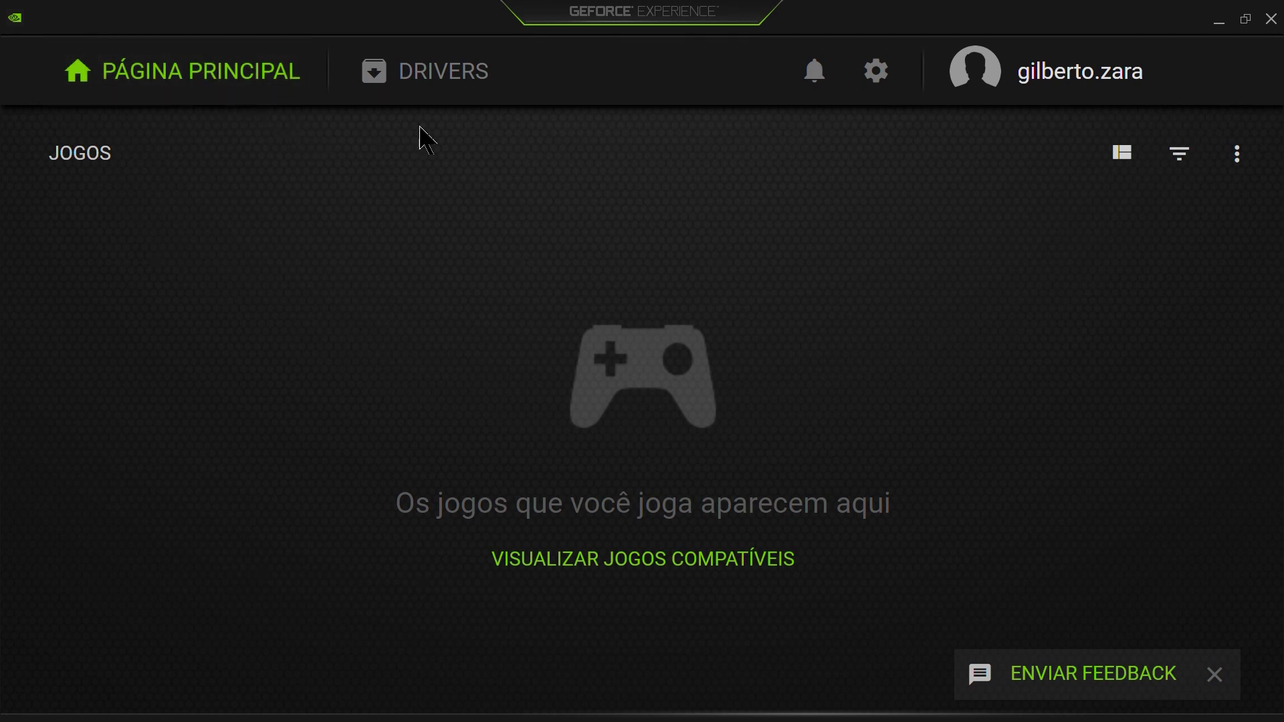
{"action": "left_click", "coordinate": [438, 81]}
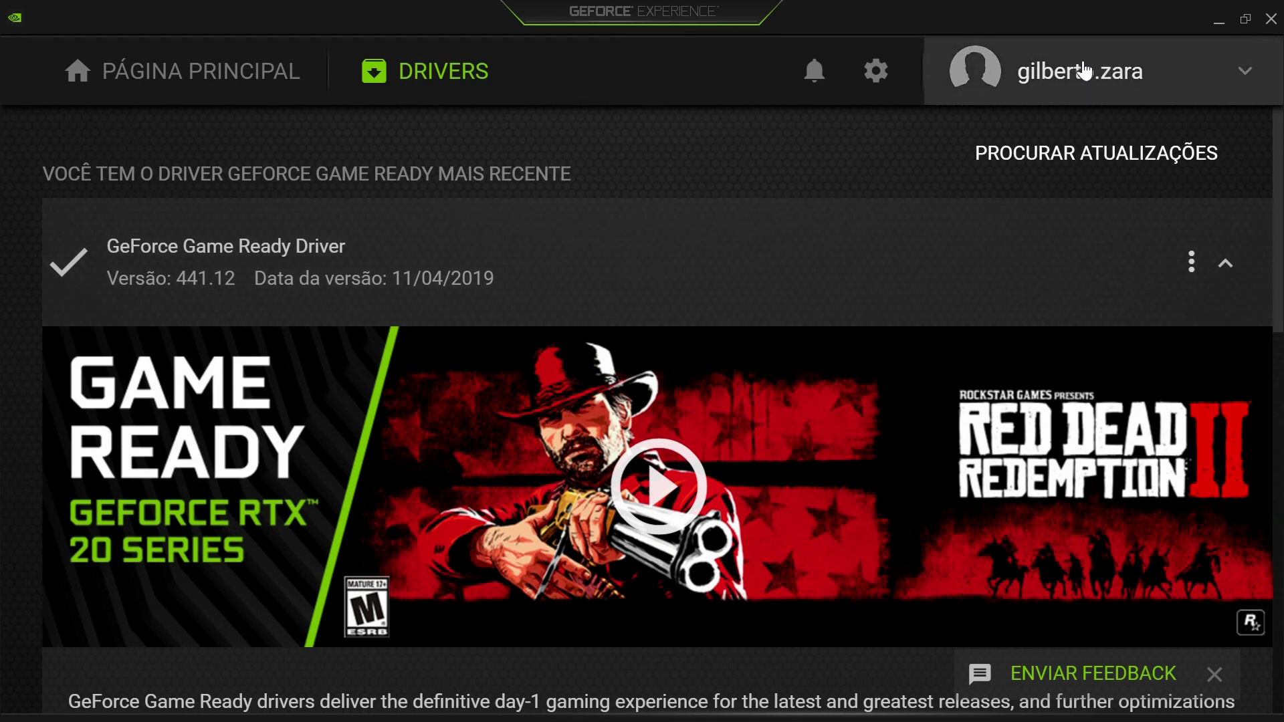
Check GeForce Experience for newer NVIDIA driver versions
{"action": "left_click", "coordinate": [1244, 74]}
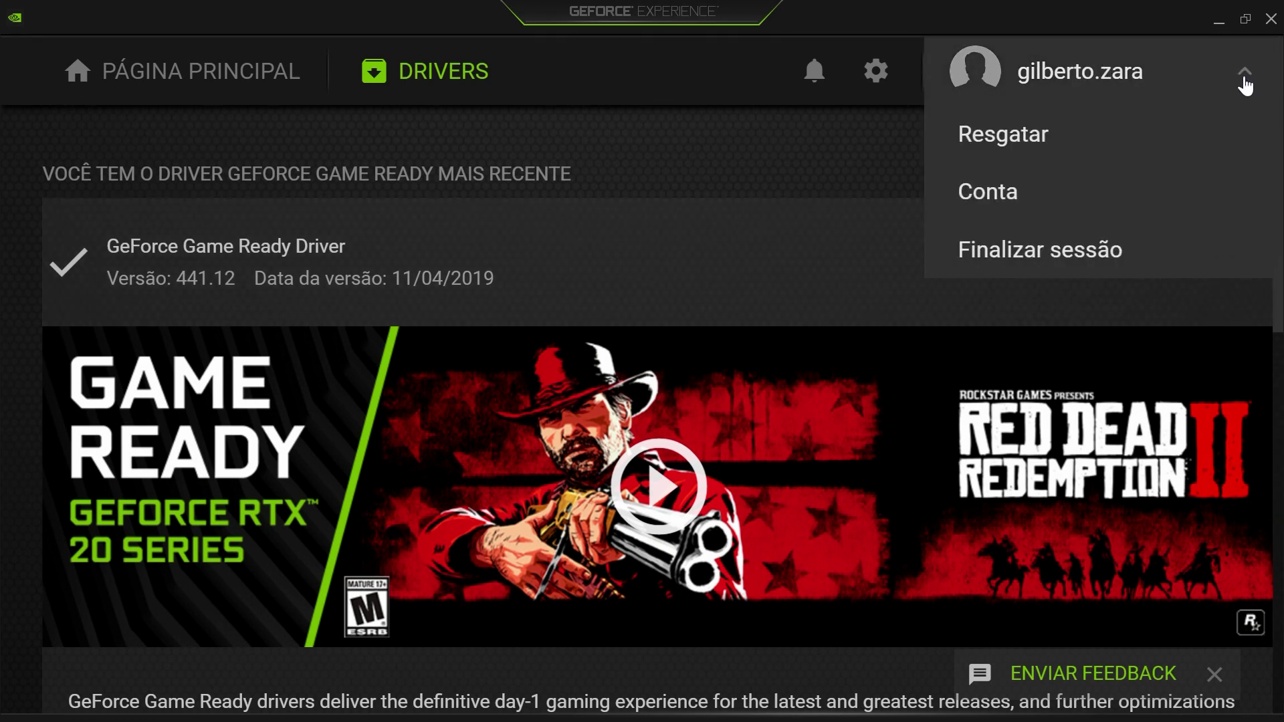
{"action": "left_click", "coordinate": [1245, 79]}
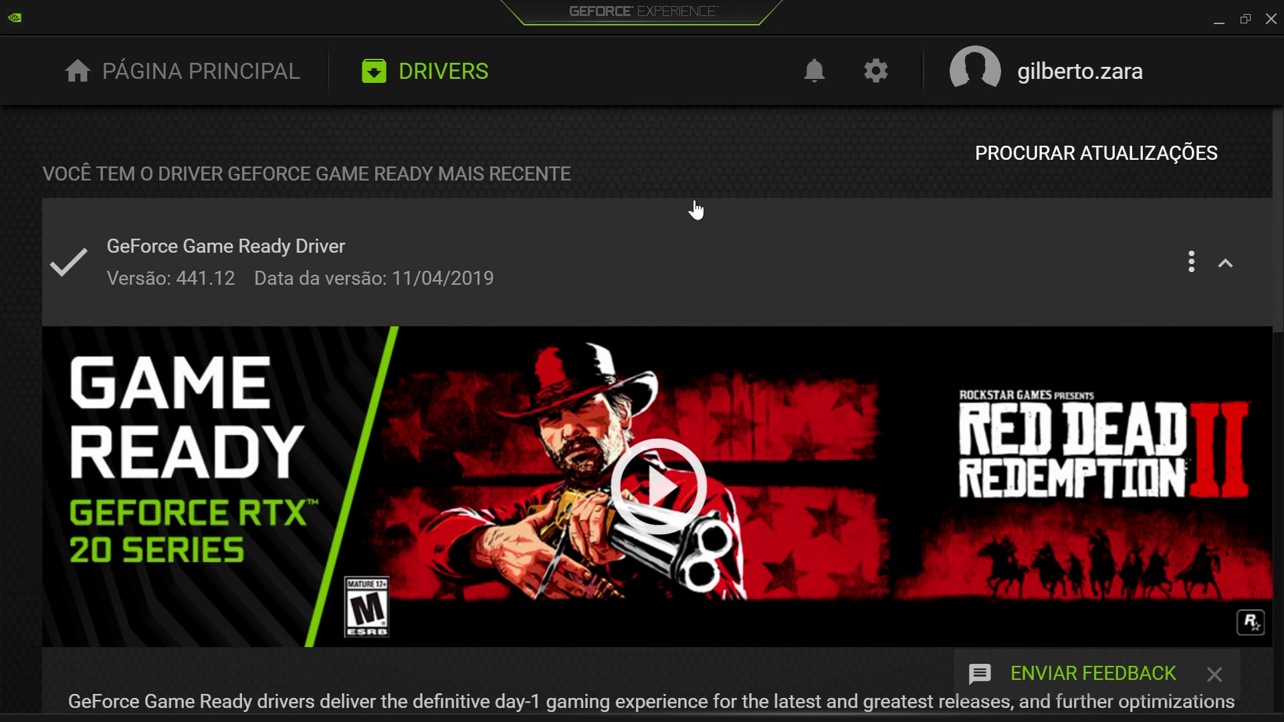
{"action": "left_click", "coordinate": [1090, 159]}
Review the Drivers page confirming 441.12 is the latest, then close GeForce Experience
{"action": "scroll", "coordinate": [904, 327], "scroll_direction": "down", "scroll_amount": 2}
{"action": "scroll", "coordinate": [904, 327], "scroll_direction": "down", "scroll_amount": 2}
{"action": "scroll", "coordinate": [905, 327], "scroll_direction": "down", "scroll_amount": 2}
{"action": "scroll", "coordinate": [906, 329], "scroll_direction": "down", "scroll_amount": 4}
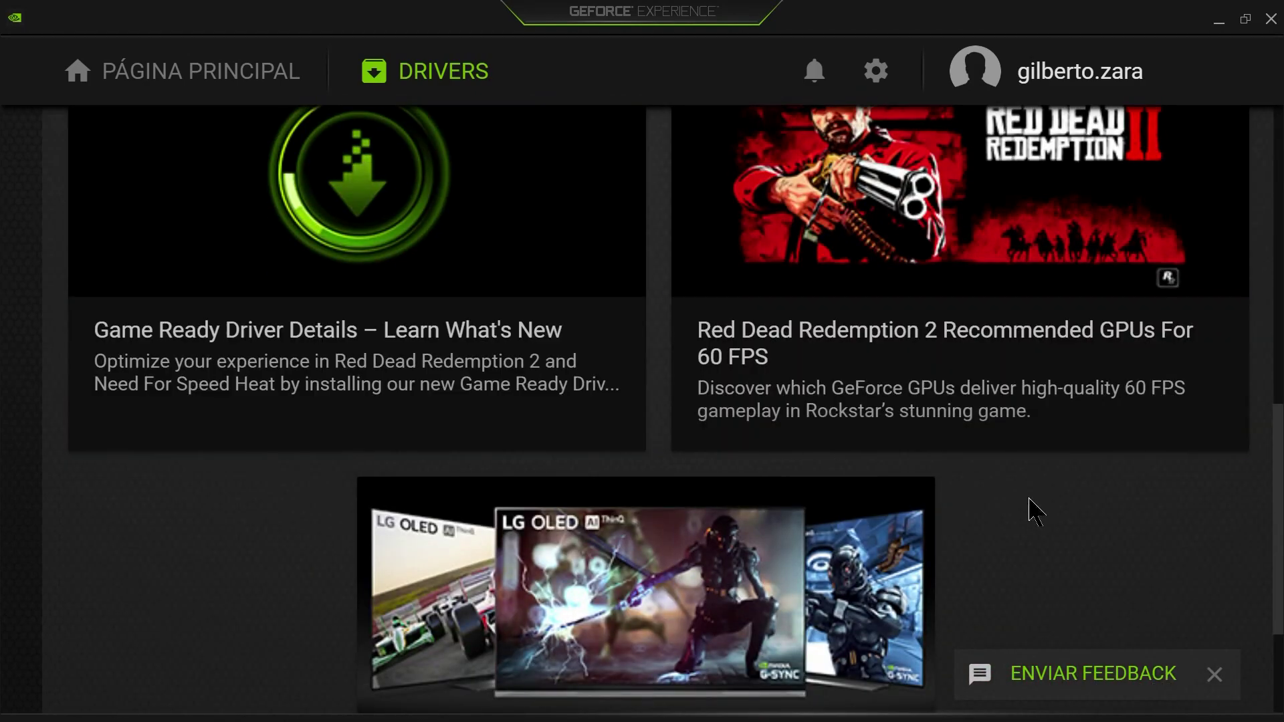
{"action": "scroll", "coordinate": [1097, 535], "scroll_direction": "down", "scroll_amount": 3}
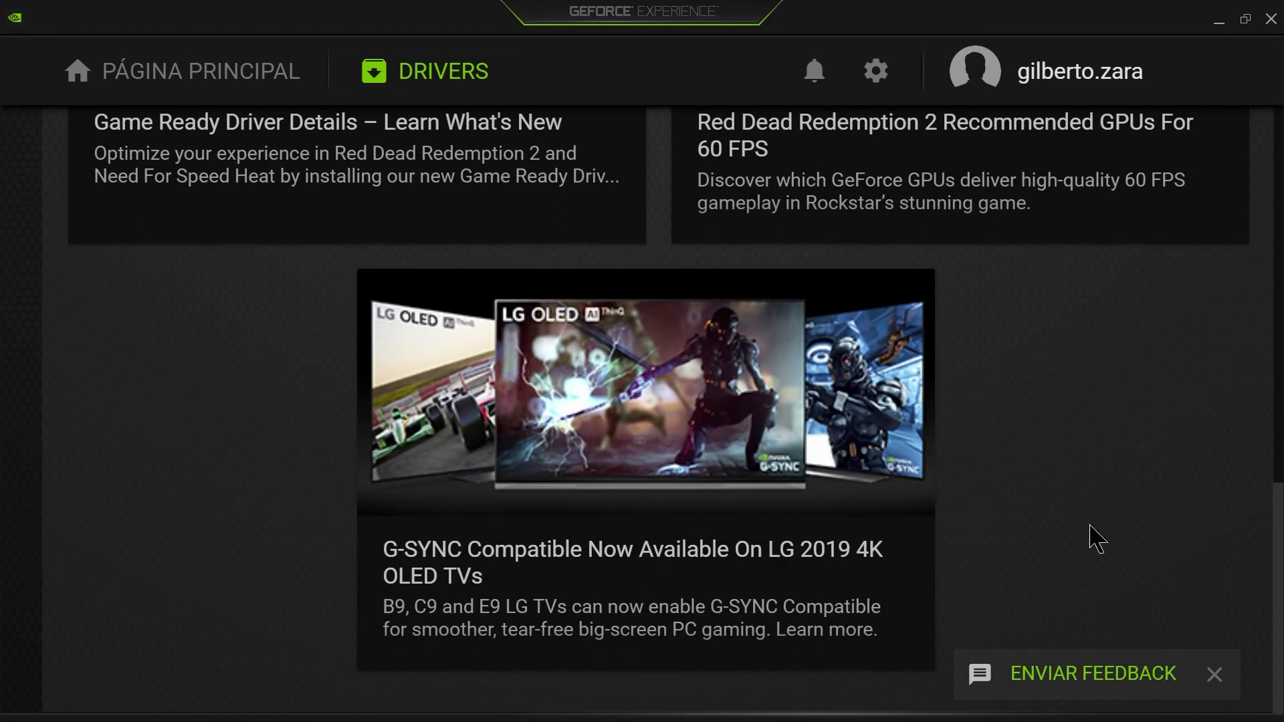
{"action": "scroll", "coordinate": [1097, 535], "scroll_direction": "up", "scroll_amount": 10}
{"action": "scroll", "coordinate": [1093, 536], "scroll_direction": "up", "scroll_amount": 3}
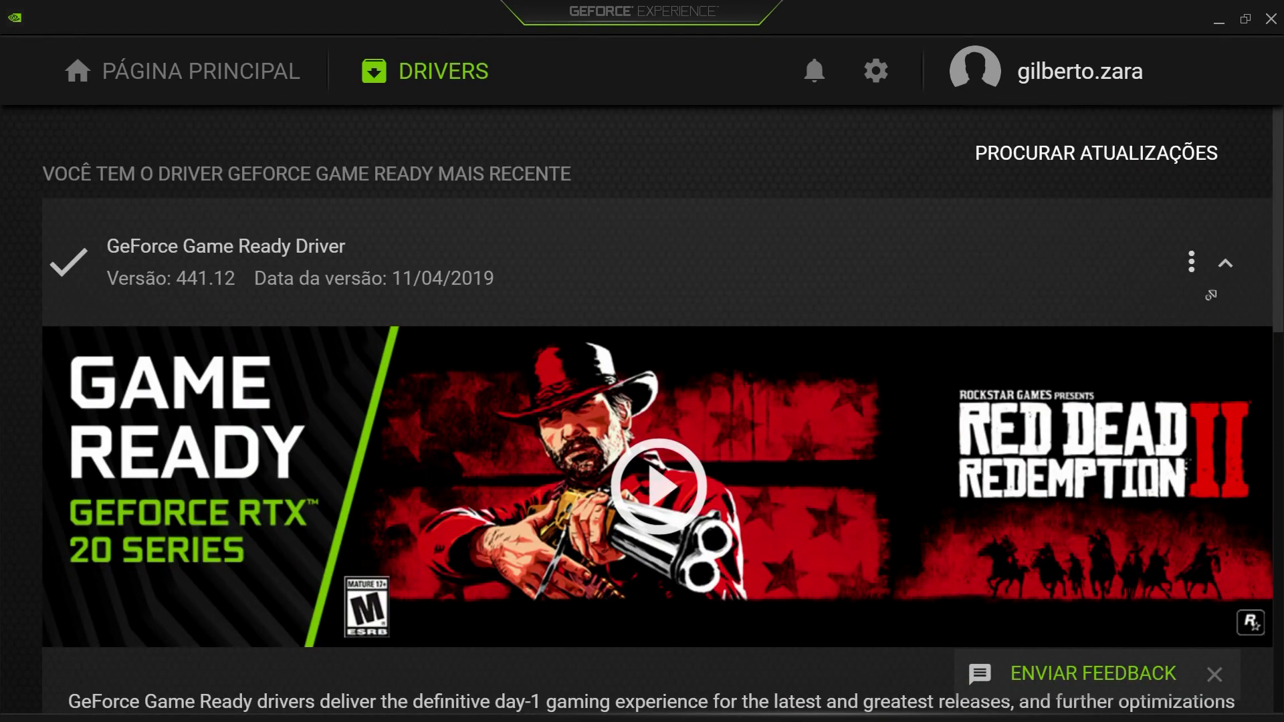
{"action": "left_click", "coordinate": [1271, 20]}
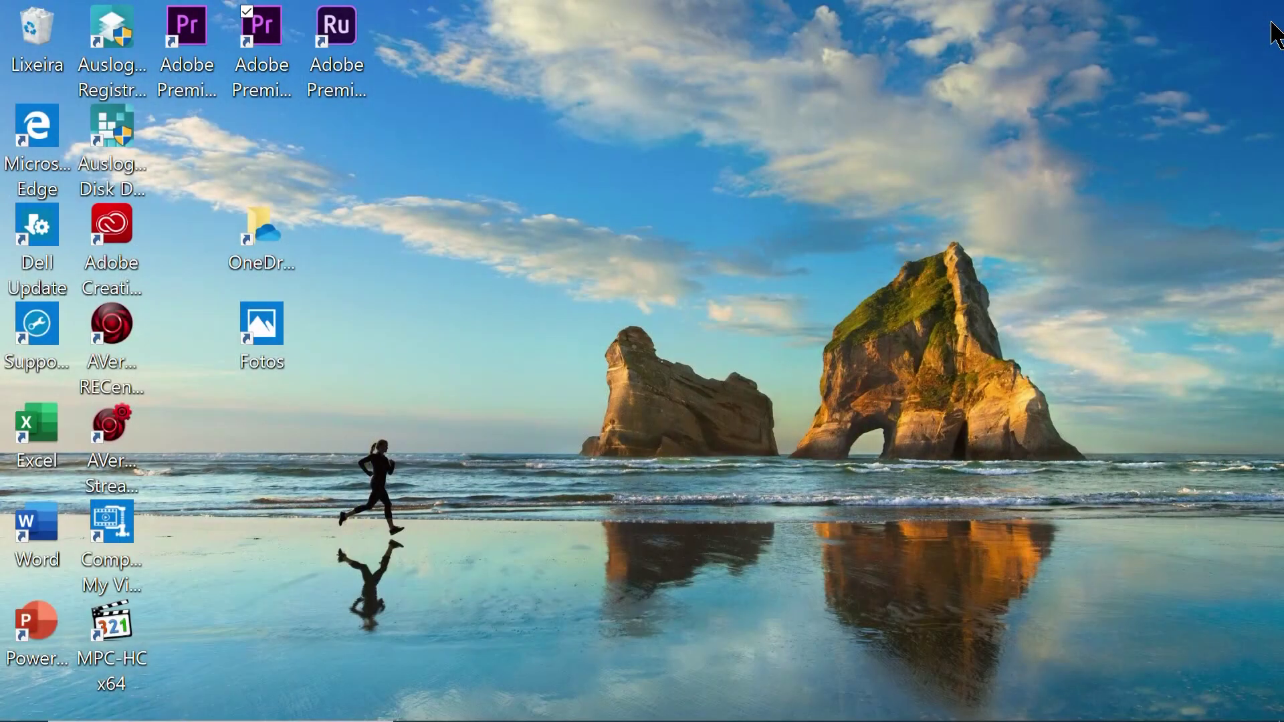